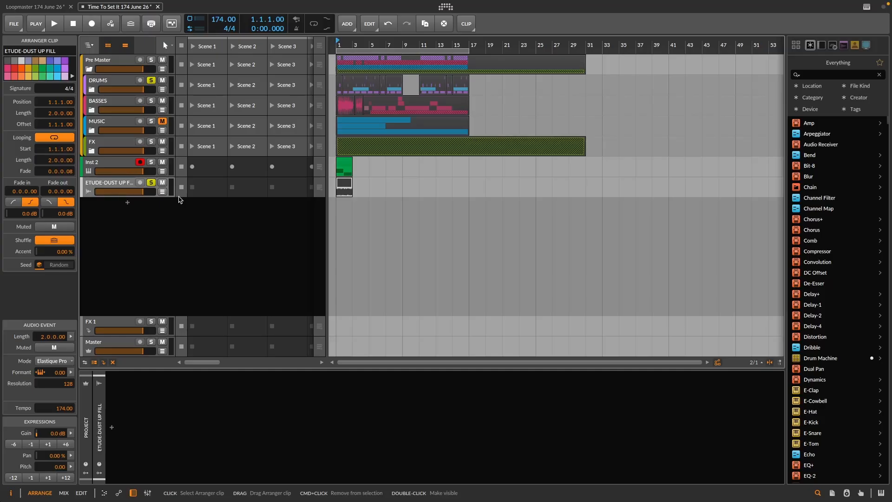
Step: Play the fill clip from the start of the arrangement, toggling the DRUMS track's solo
key("space")
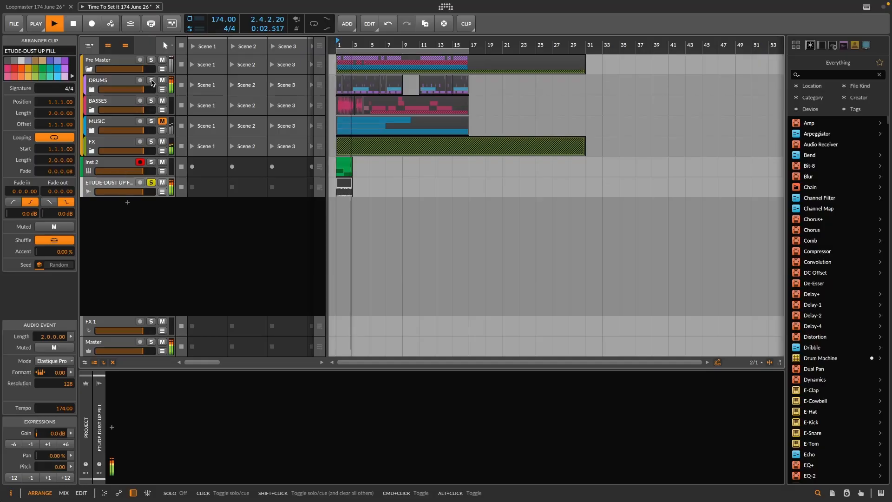
key("space")
left_click(152, 81)
Step: Insert the Airwindows Consolidated plug-in into the ETUDE-DUST UP FILL track's empty device chain
left_click(532, 402)
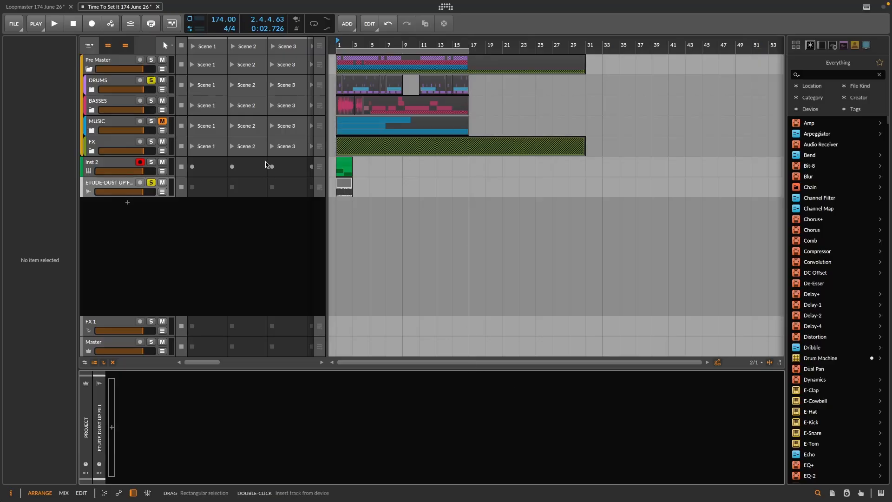
left_click(112, 427)
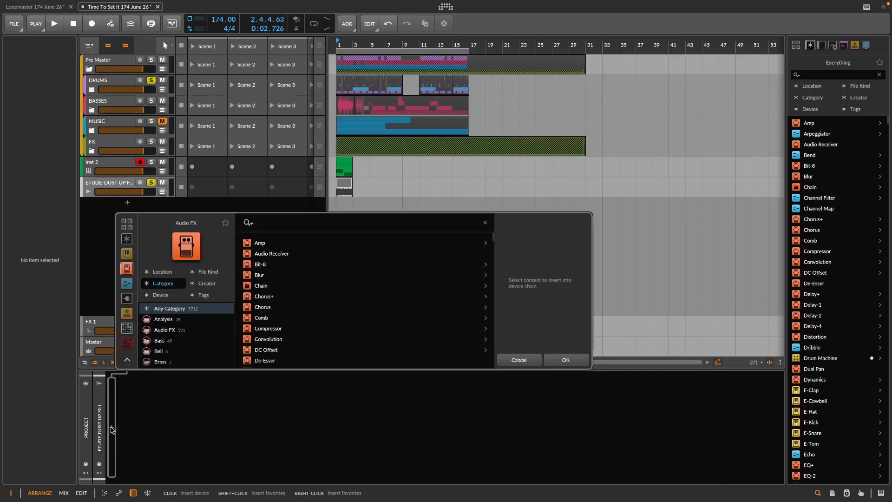
left_click(127, 298)
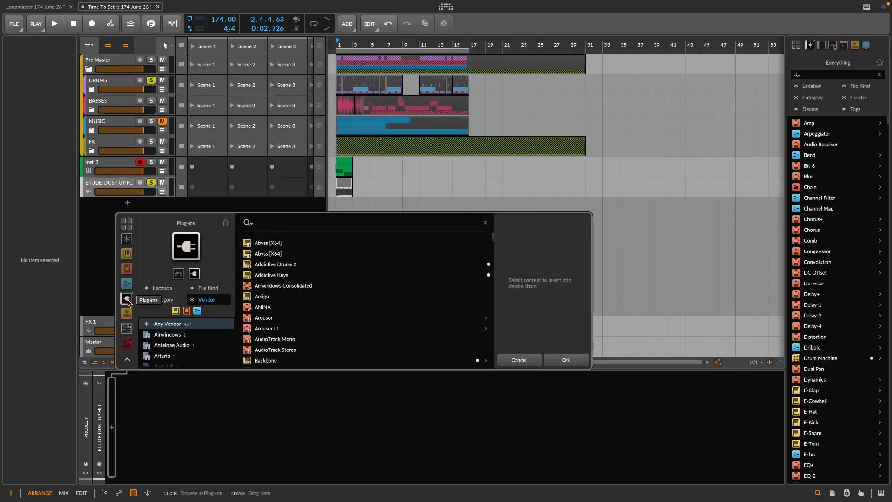
left_click(177, 335)
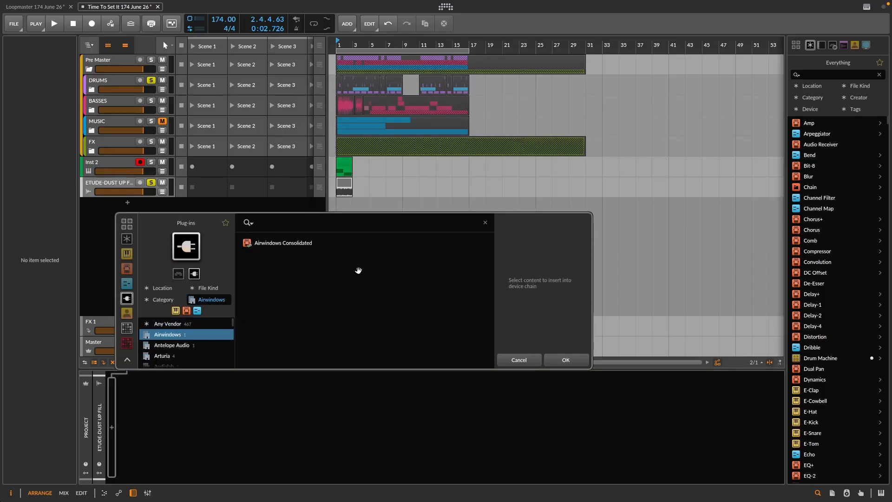
left_click(285, 244)
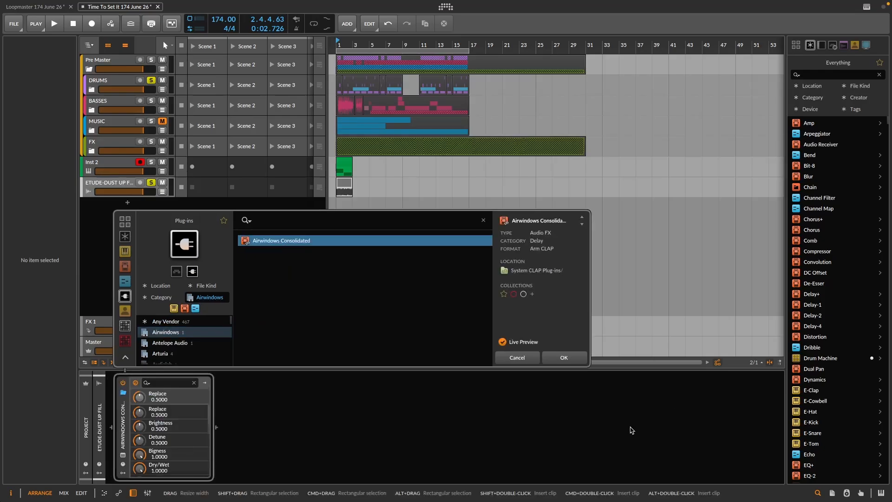
left_click(564, 357)
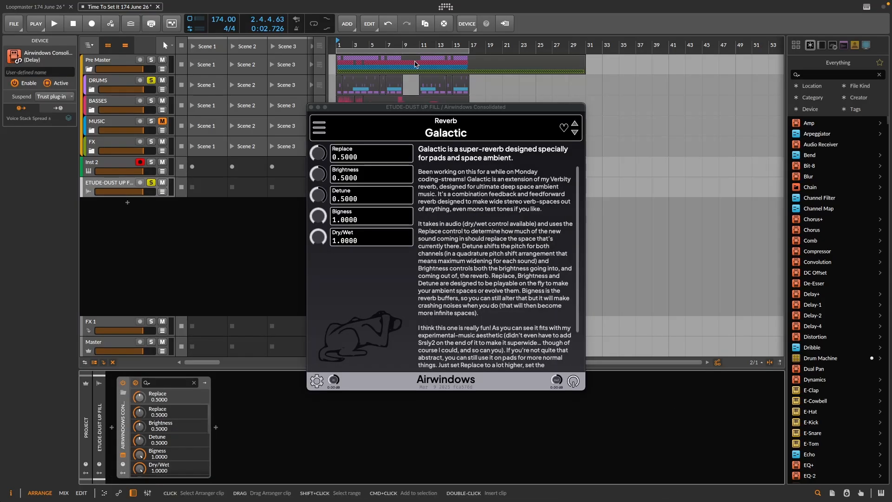
Step: Load the ZBandpass2 effect from the XYZ Filters category in Airwindows Consolidated
left_click(320, 124)
mouse_move(394, 382)
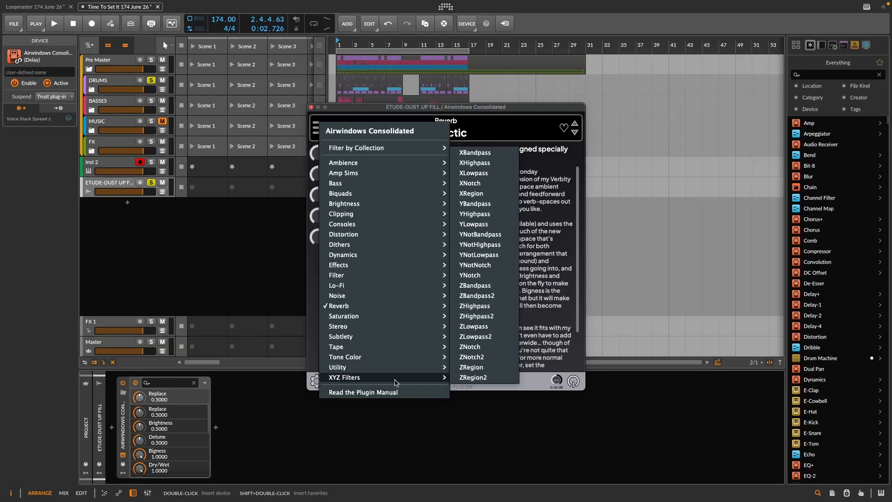
mouse_move(432, 381)
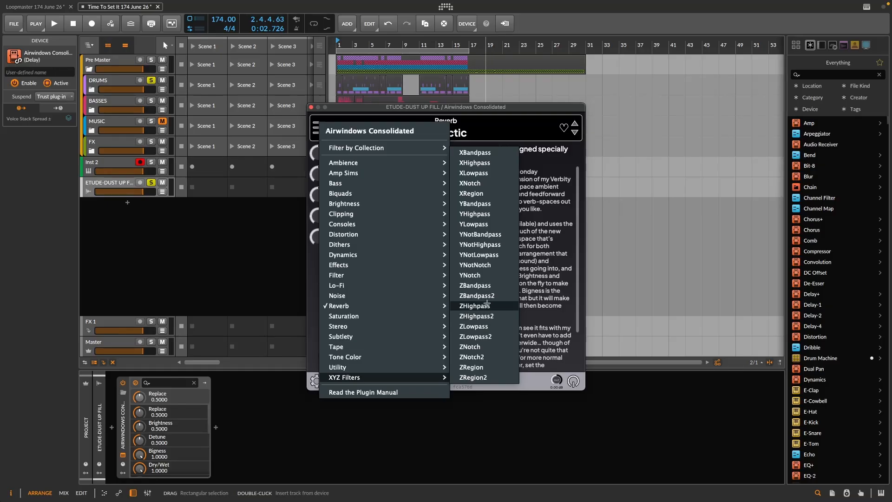
left_click(476, 296)
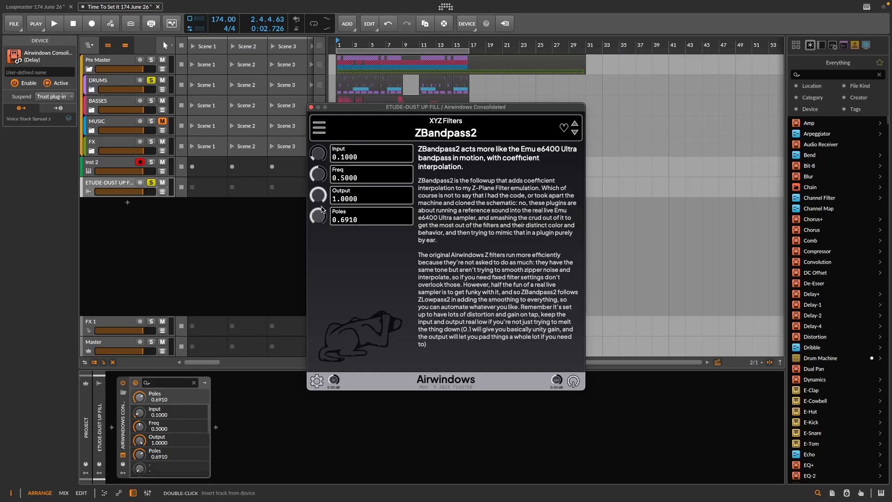
Step: Set ZBandpass2's Output to 0.5081 and Freq to 0.8662, and move its window clear of the fill clip
left_click_drag(318, 194, 316, 221)
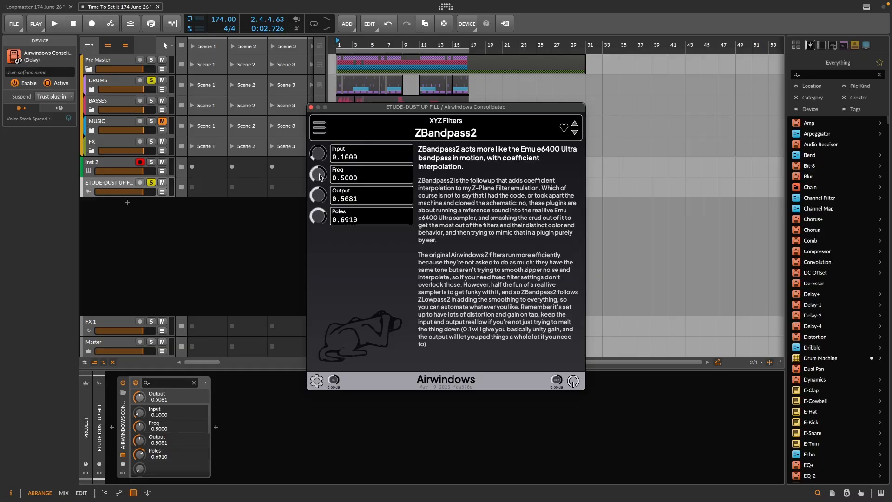
left_click_drag(320, 175, 324, 150)
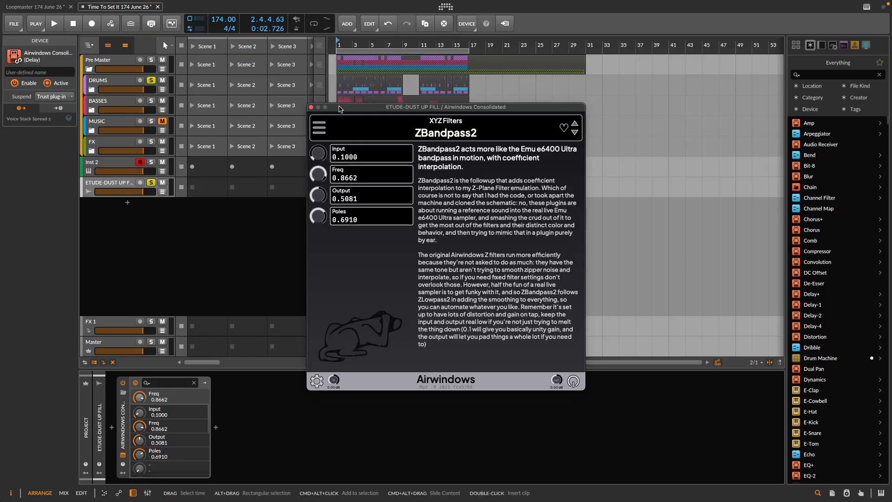
left_click_drag(365, 107, 486, 126)
Step: Unsolo the DRUMS track and play the ETUDE-DUST UP FILL clip through the bandpass filter
left_click(344, 181)
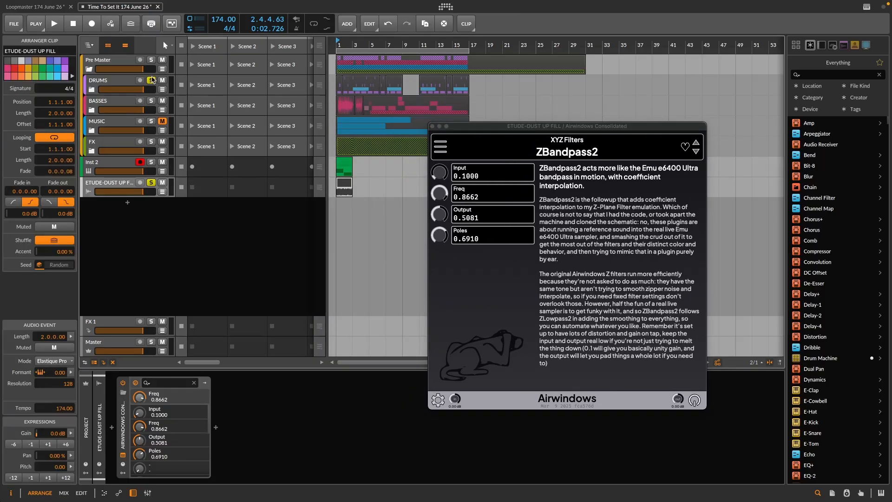
key("space")
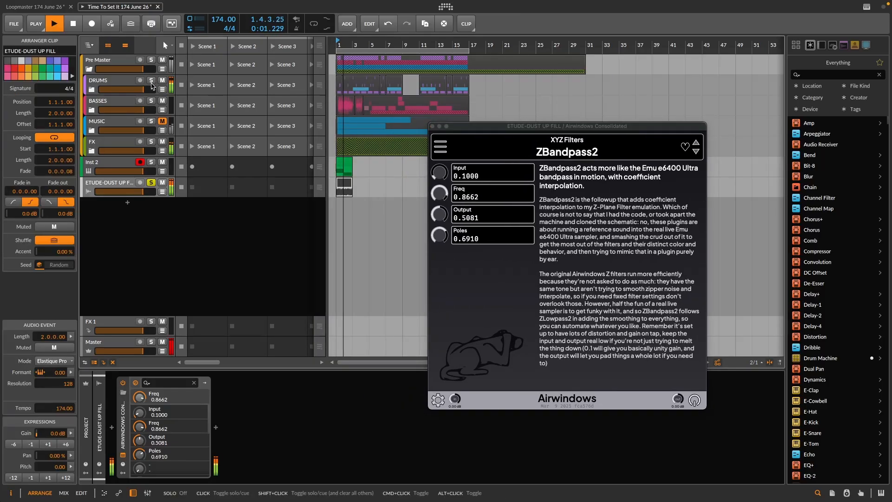
key("space")
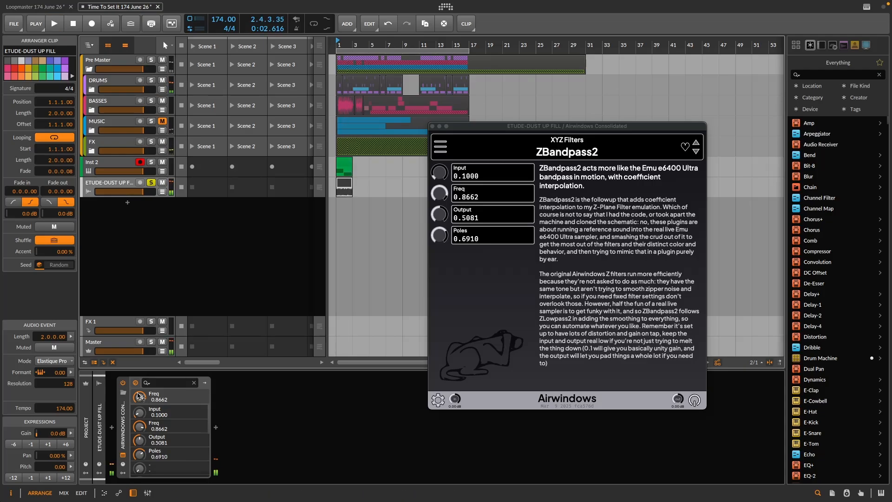
Step: Compare the fill with the filter bypassed and enabled, and set Freq to 0.7819 and Output to 0.4990
left_click(122, 382)
key("space")
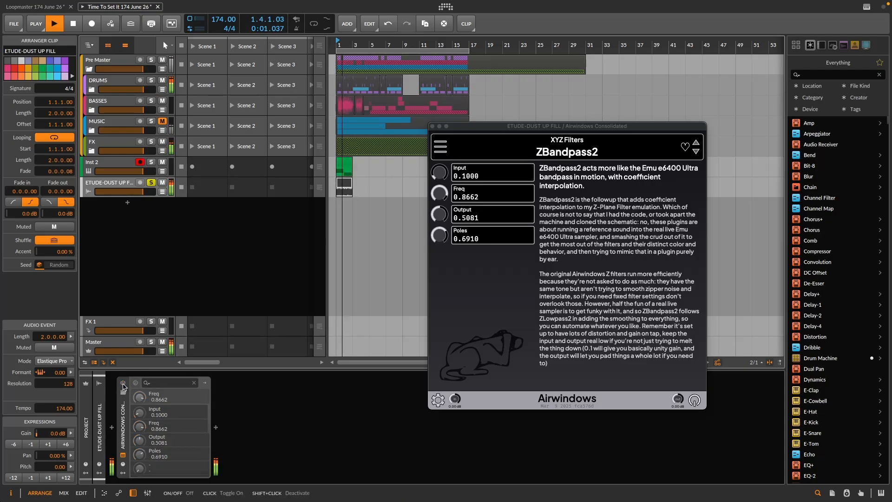
key("space")
left_click(122, 384)
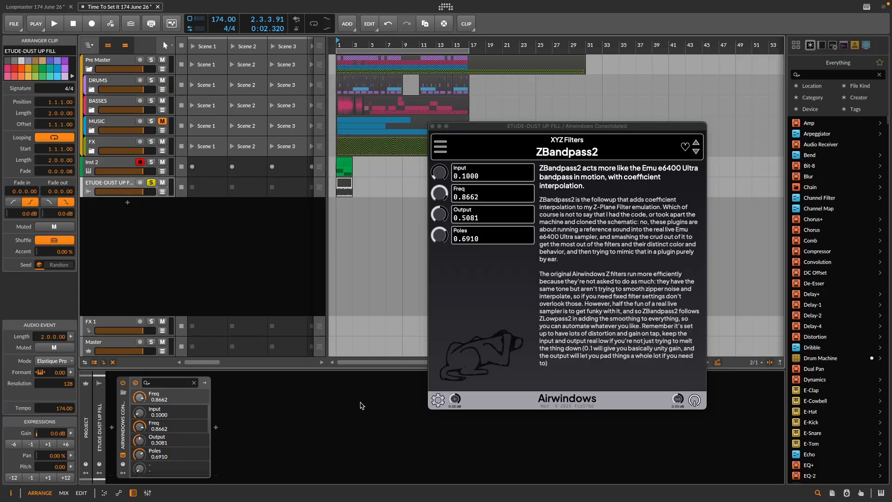
key("space")
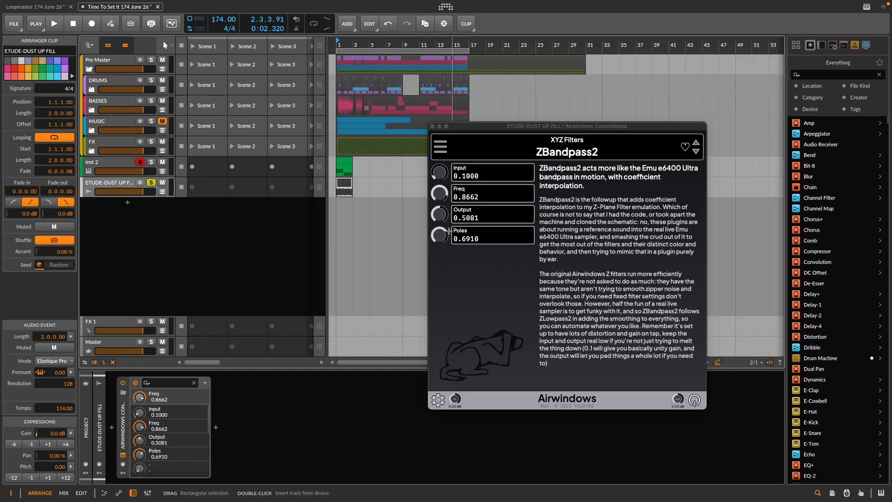
Step: Search the audio effects for "kh" and insert kHs Limiter after Airwindows Consolidated on the fill track
left_click(216, 428)
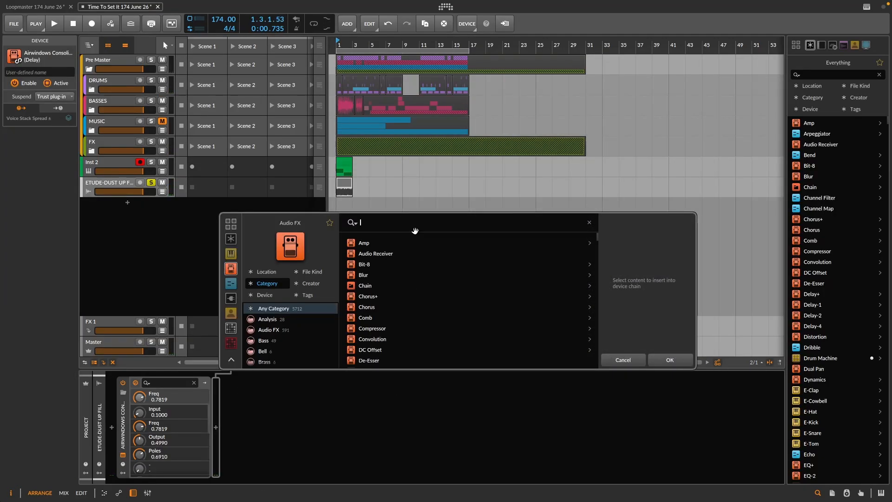
type("kh")
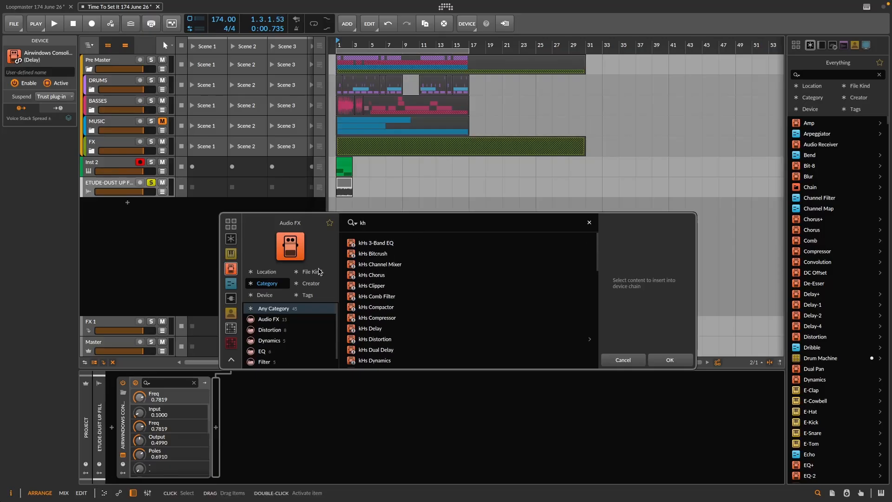
left_click(119, 185)
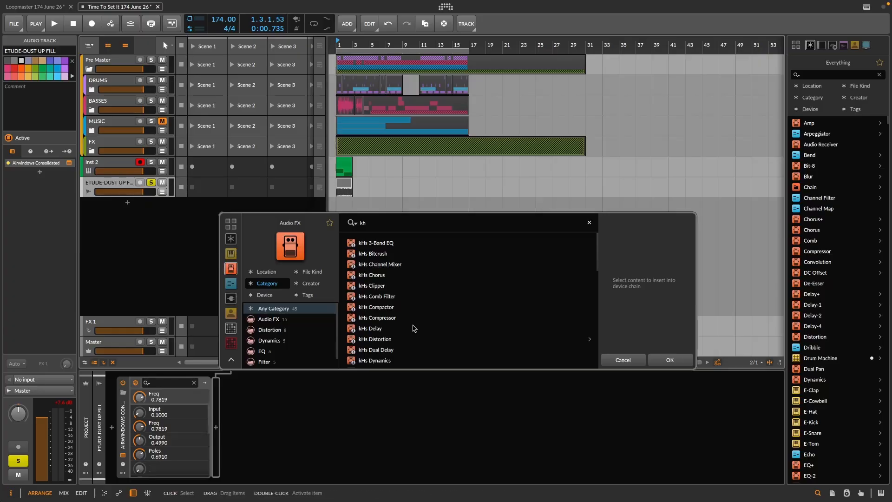
scroll(385, 311, "down", 3)
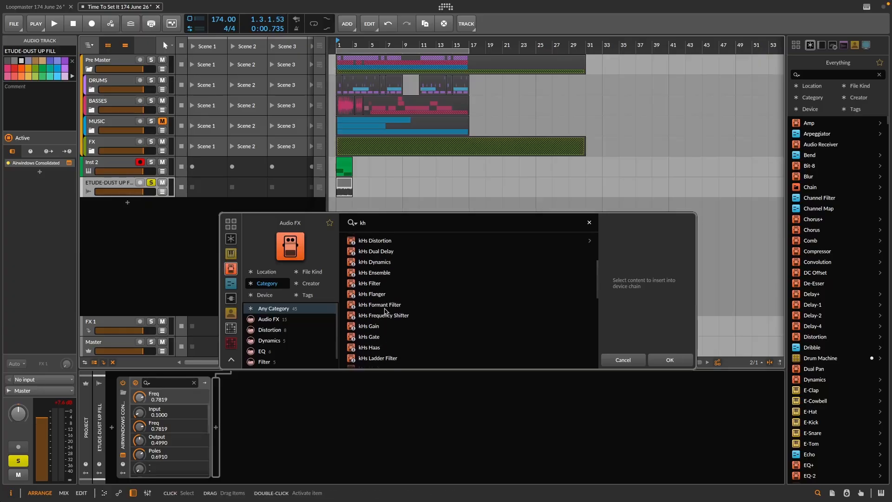
scroll(385, 310, "up", 1)
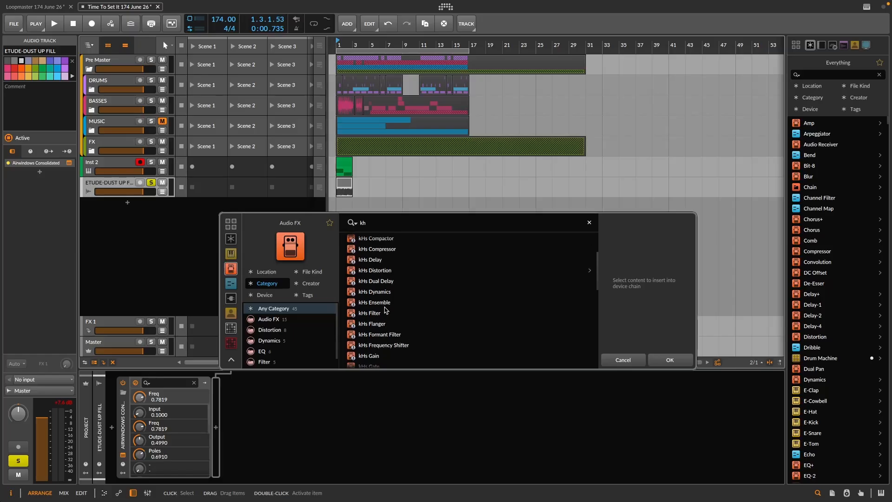
scroll(385, 310, "up", 1)
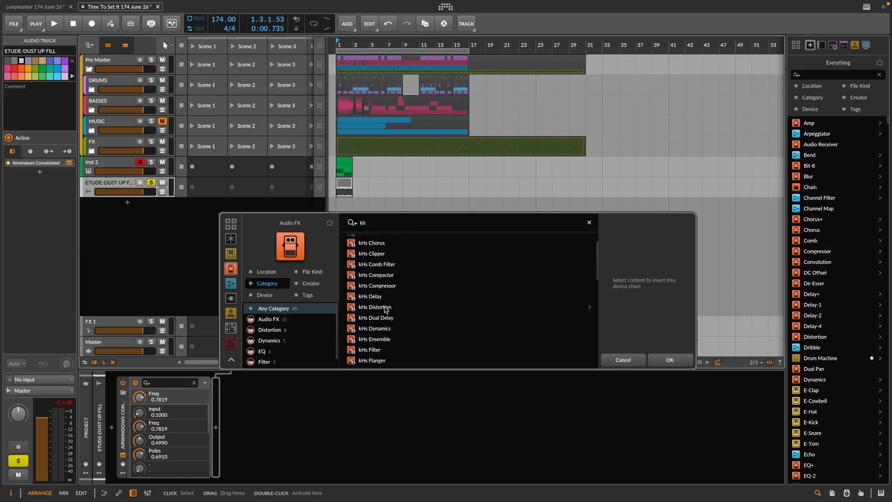
scroll(385, 309, "up", 2)
scroll(403, 311, "down", 4)
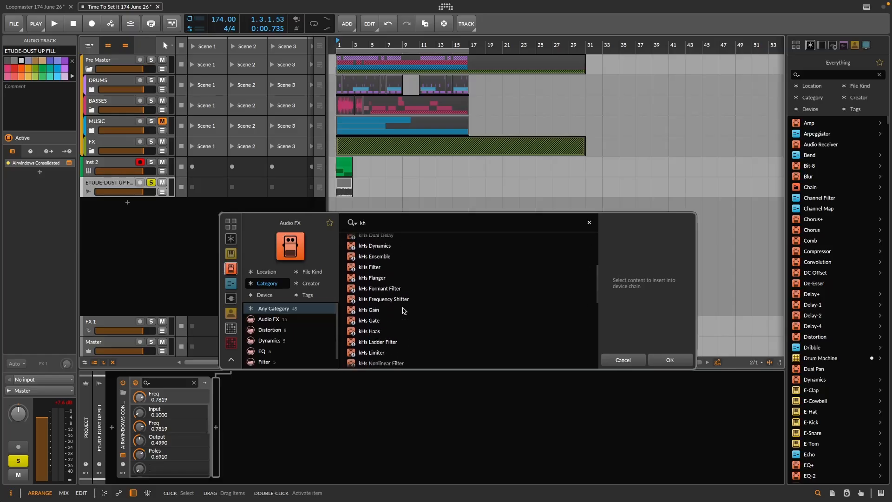
left_click(383, 334)
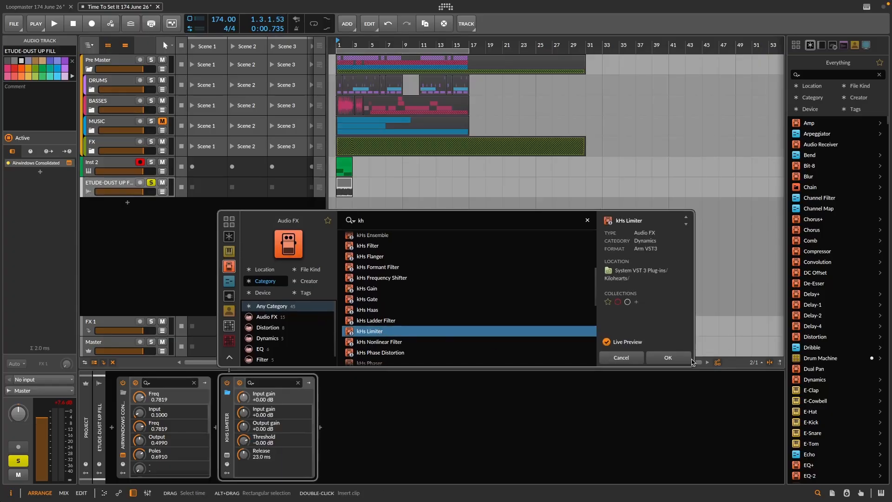
key("Return")
Step: Audition the fill through the limiter, comparing it with Airwindows Consolidated bypassed and enabled
key("space")
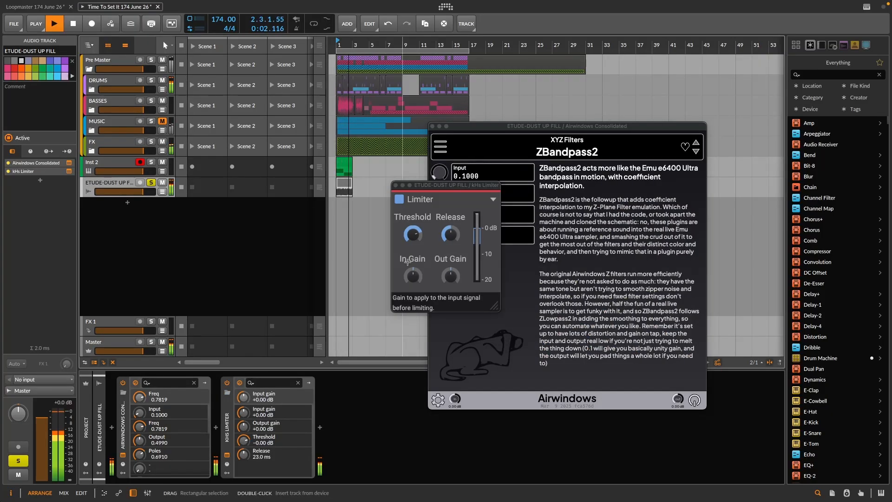
key("space")
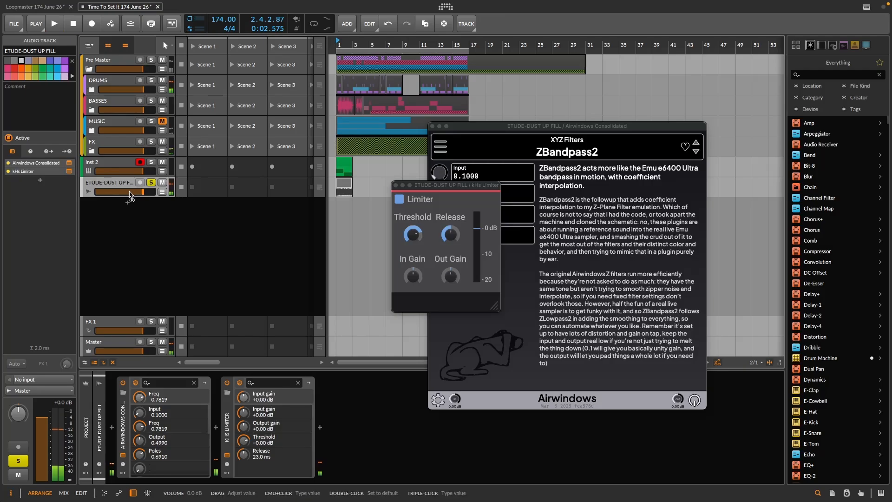
left_click(124, 383)
key("space")
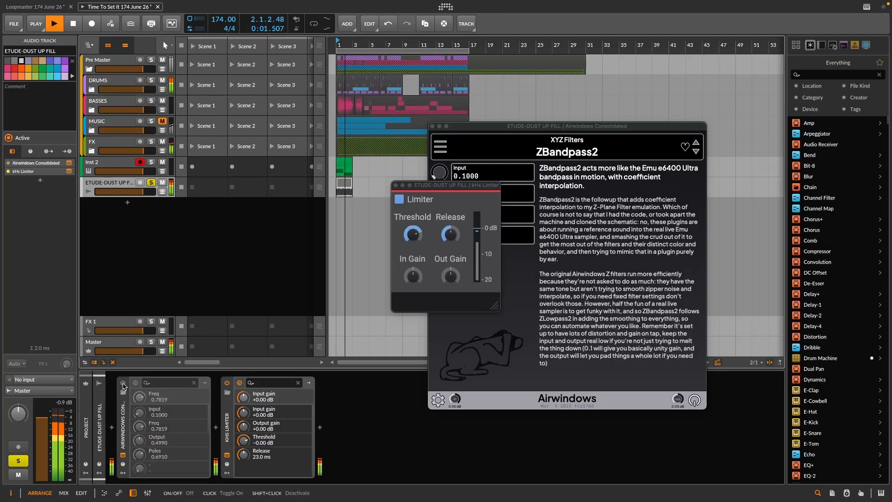
left_click(123, 383)
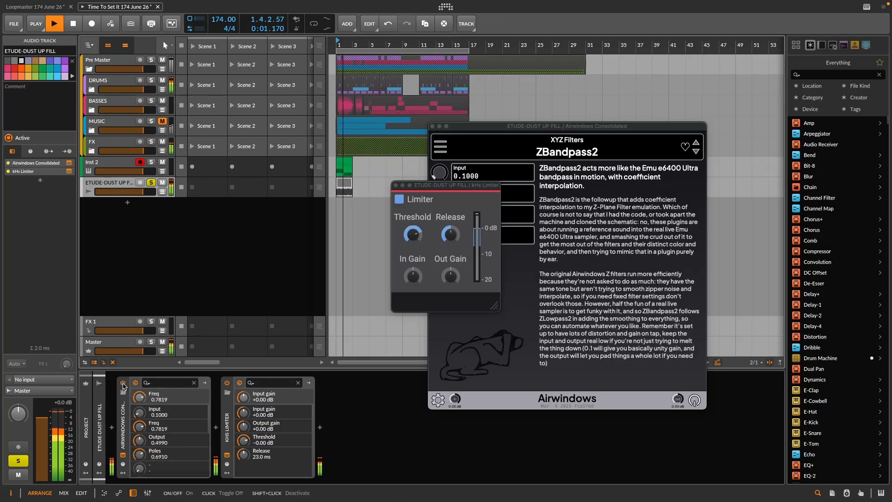
key("space")
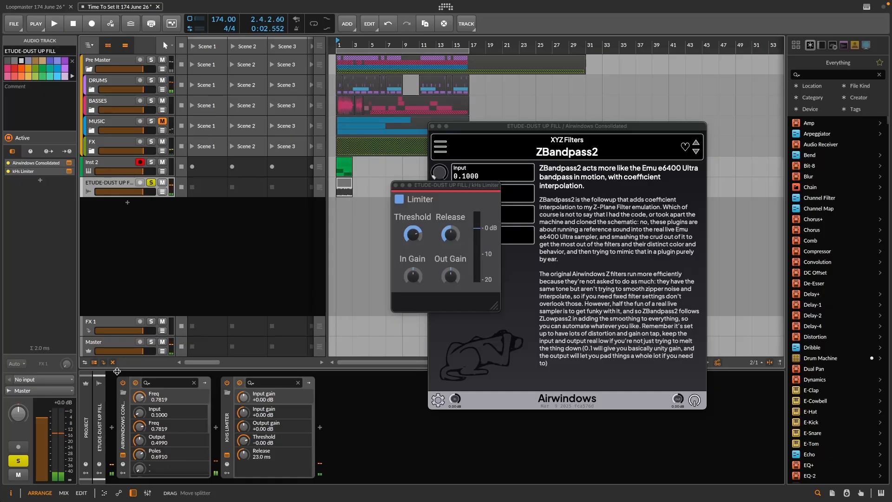
Step: Close the limiter window and set ZBandpass2's Freq to 0.8185 while playing the fill
left_click(396, 185)
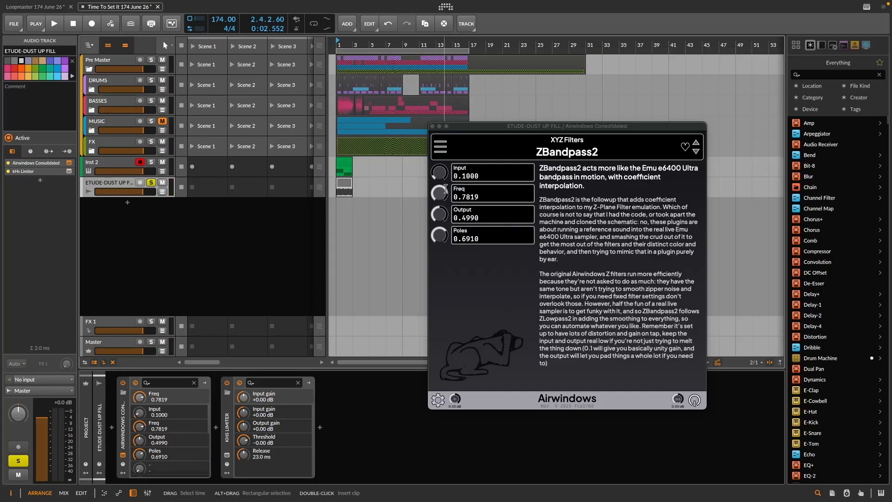
scroll(442, 193, "up", 2)
key("space")
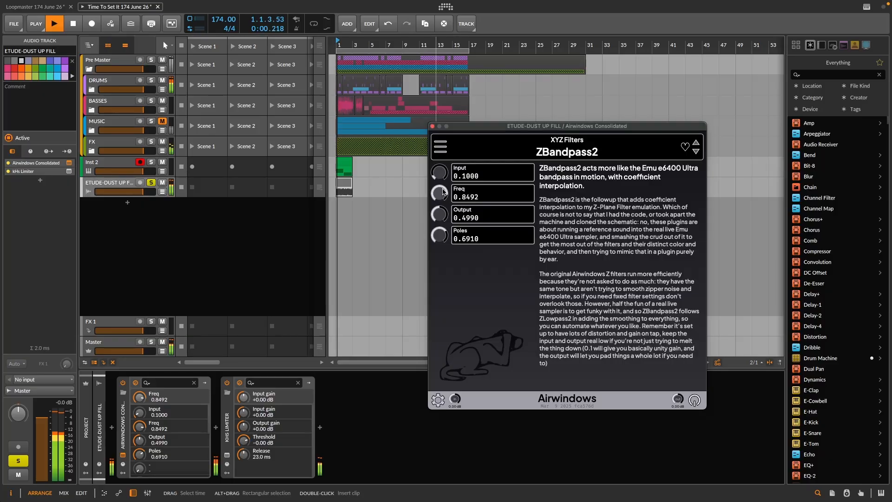
key("space")
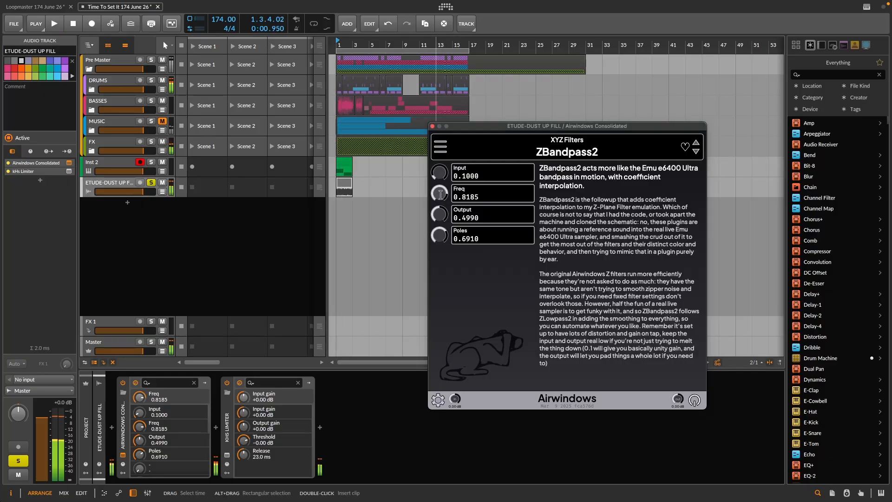
Step: Show the fill track's Airwindows Freq automation anchored at the clip's start and end, and close the filter window
left_click(162, 192)
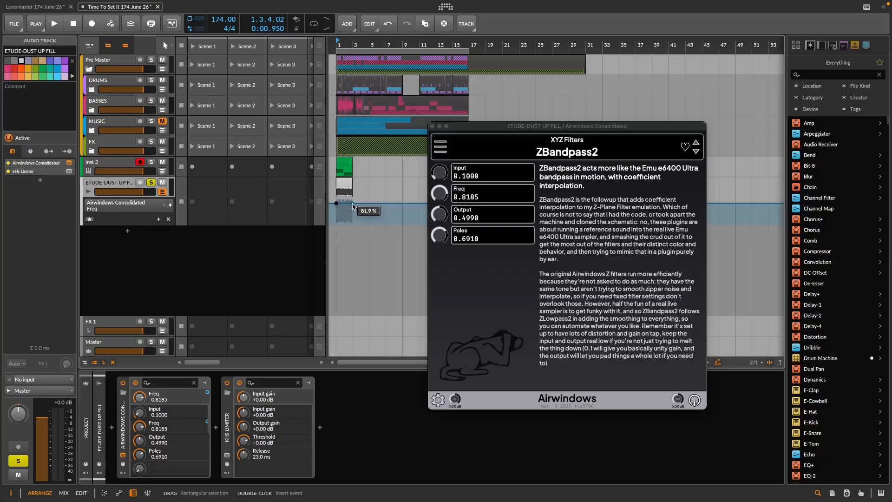
left_click_drag(365, 44, 486, 93)
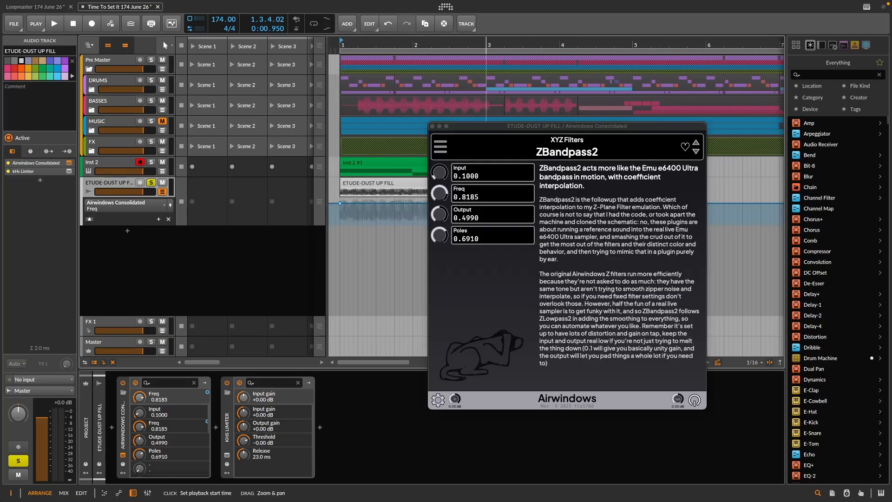
left_click(433, 125)
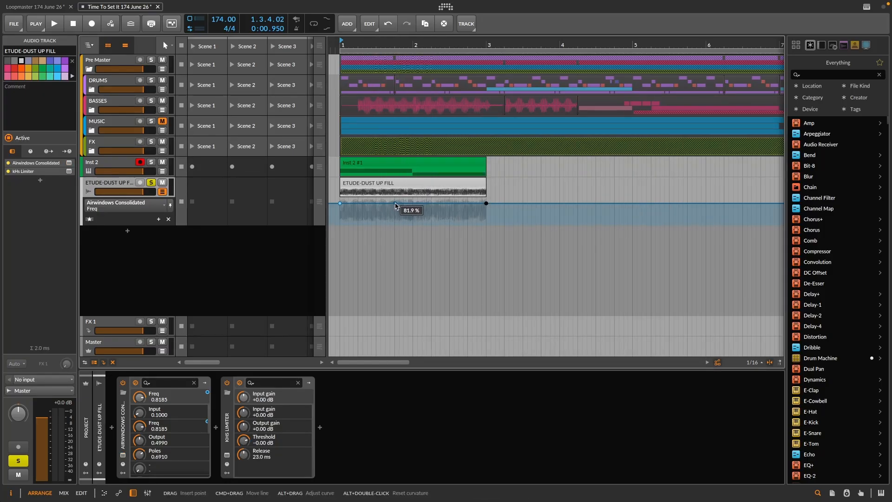
Step: Add a Freq automation dip to about 22 % near position 1.4.1 and audition the fill
left_click_drag(395, 203, 397, 220)
key("space")
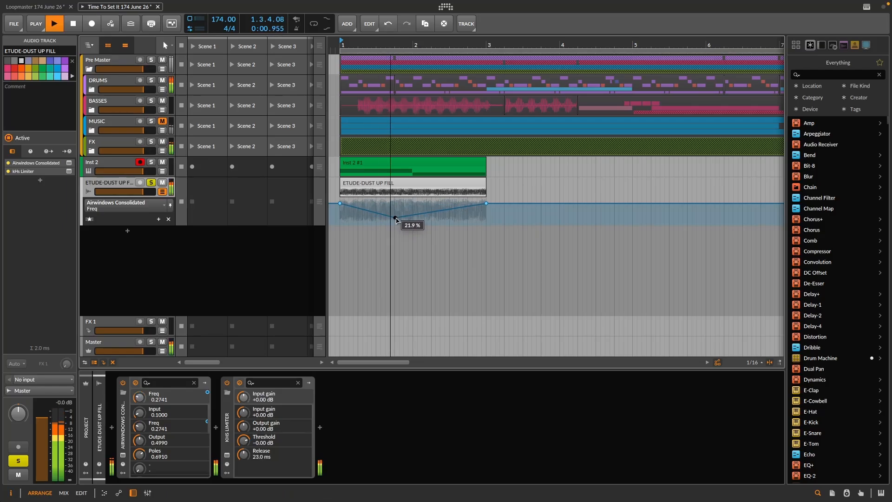
left_click(395, 218)
key("space")
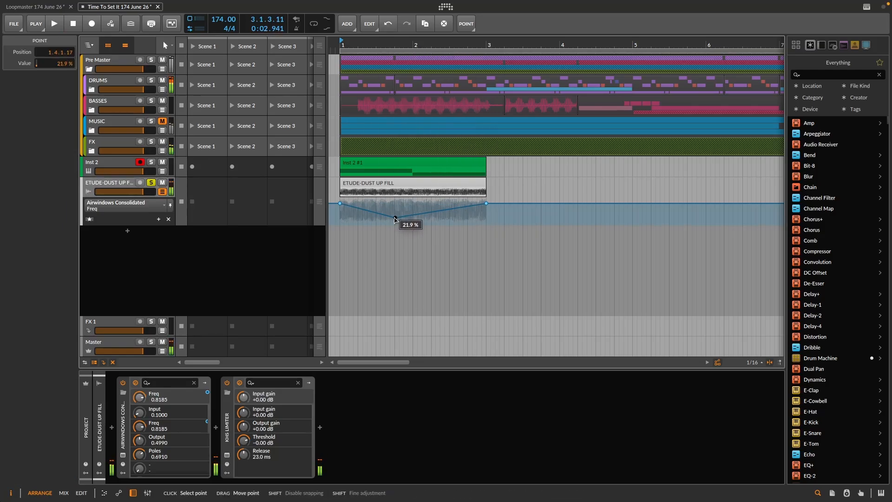
left_click_drag(395, 219, 395, 217)
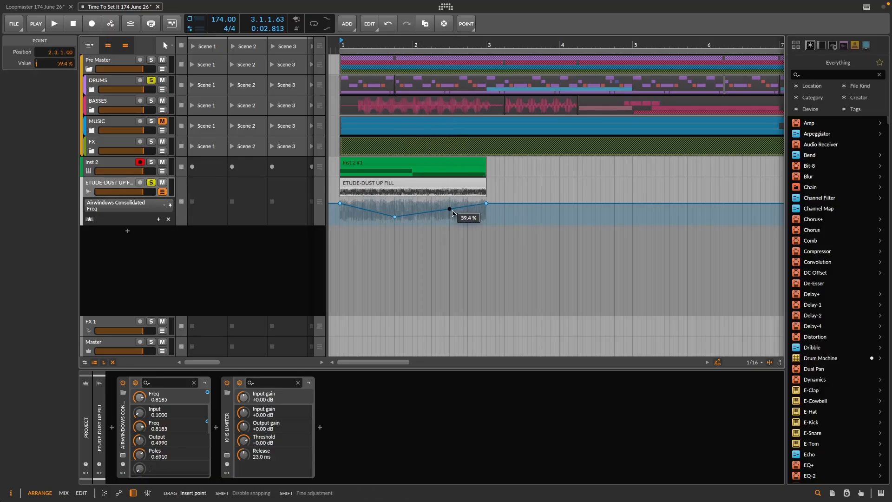
Step: Add zigzag Freq points from 59.4 % at 2.3.1 through a dip, a peak at 2.4.1 and 0 % near 2.4.3, and audition them
left_click_drag(453, 213, 459, 225)
left_click_drag(472, 200, 468, 200)
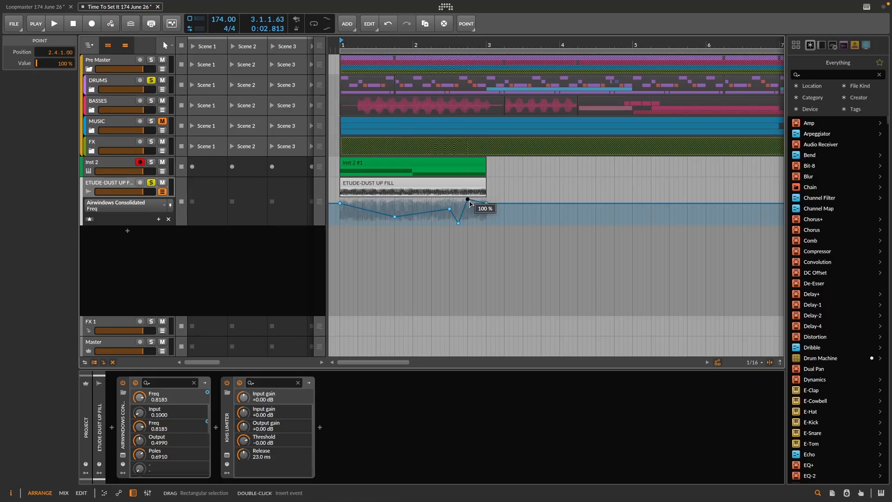
left_click_drag(467, 199, 477, 223)
key("space")
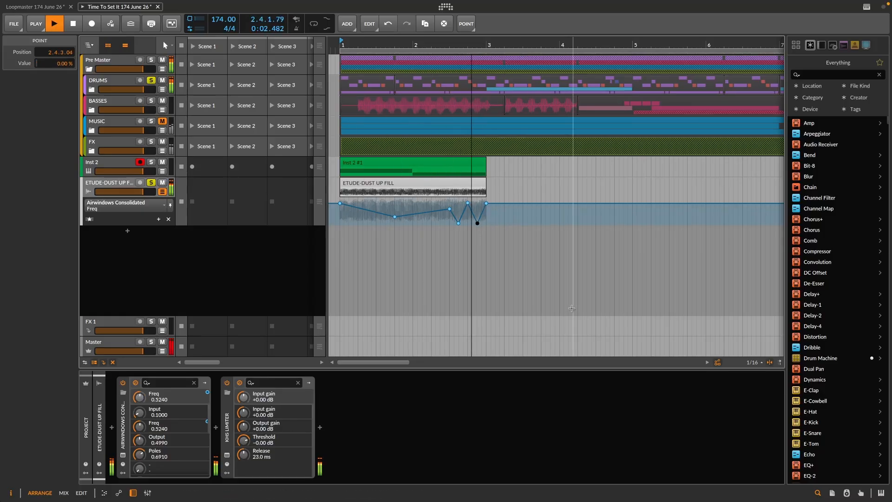
key("space")
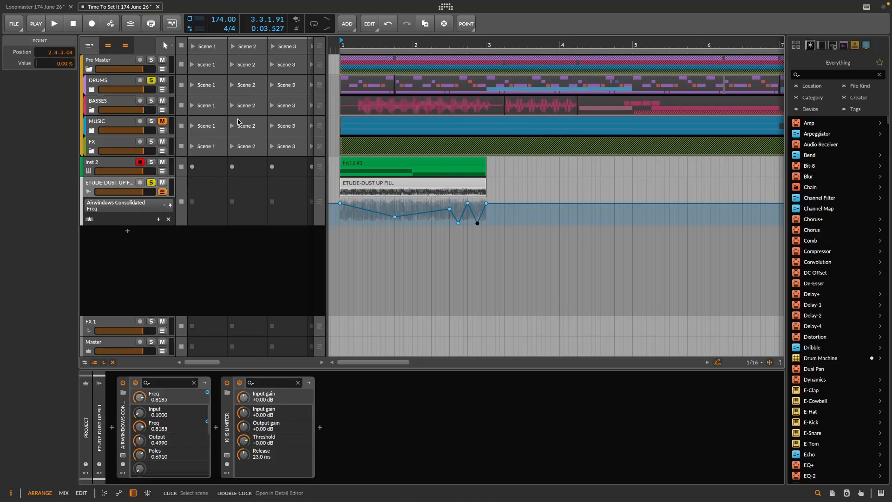
Step: Unsolo the fill and DRUMS tracks and move the fill clip with its automation to bar 15
left_click(151, 182)
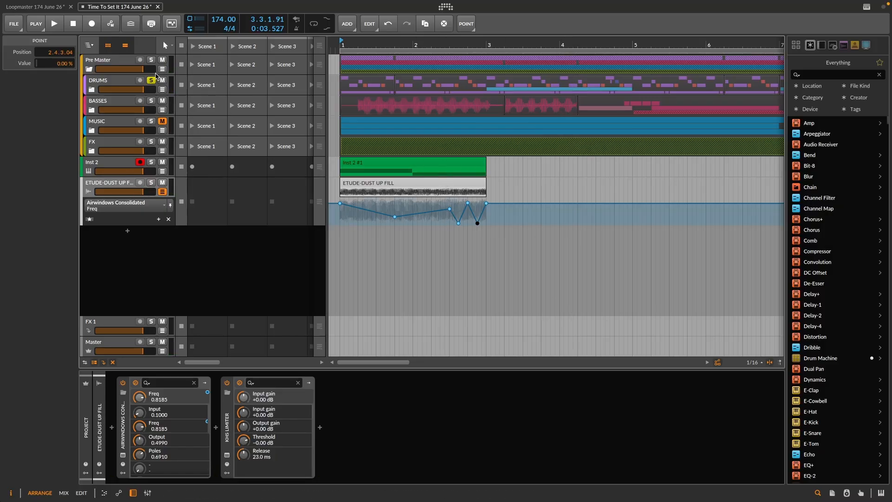
left_click_drag(418, 43, 358, 44)
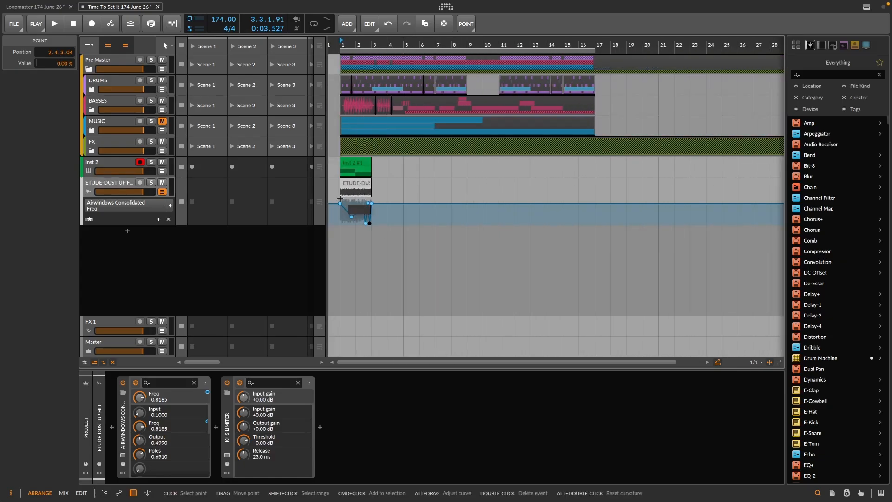
left_click_drag(360, 185, 581, 183)
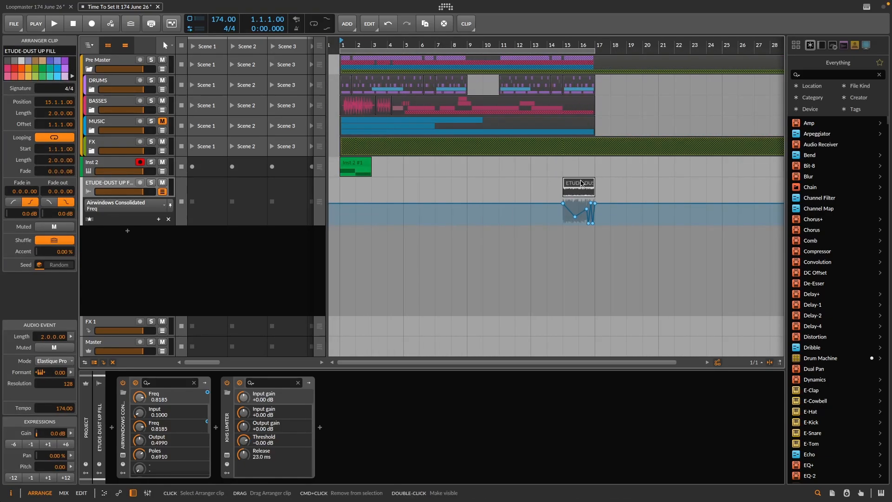
Step: Play the full arrangement from bar 9 through the fill and lower the Freq automation point at 16.4.1 to 65.0 %
left_click(469, 43)
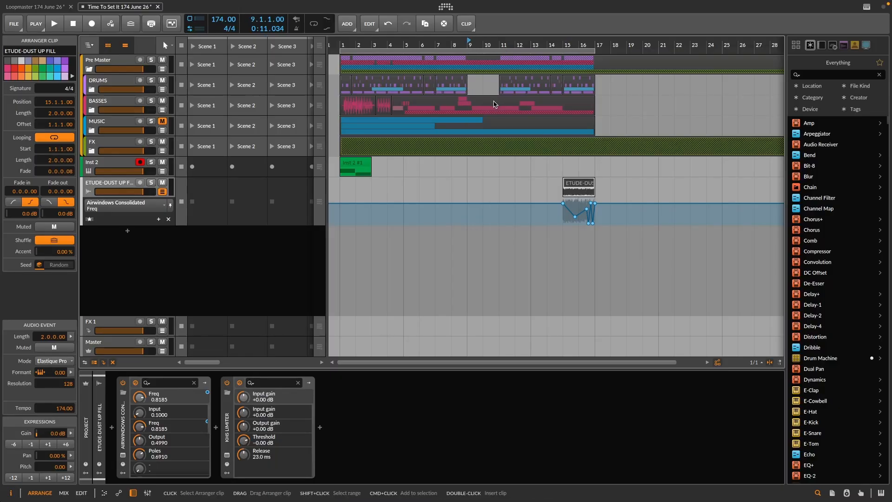
key("space")
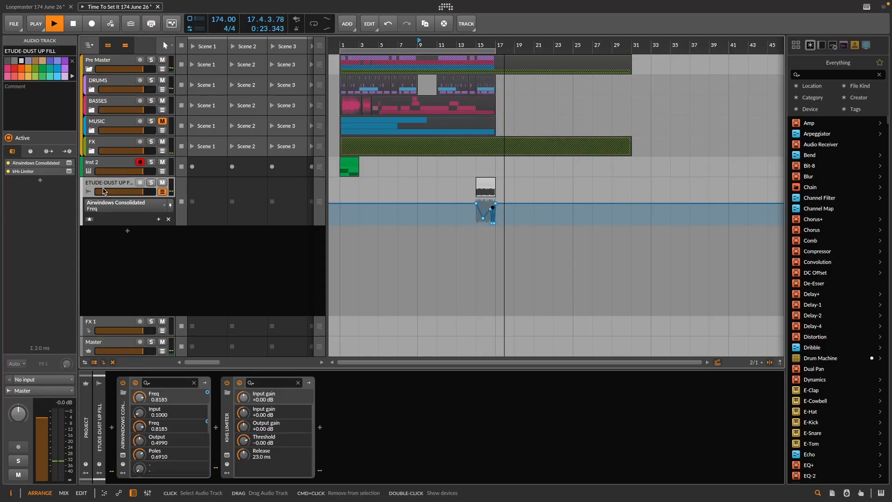
left_click(424, 46)
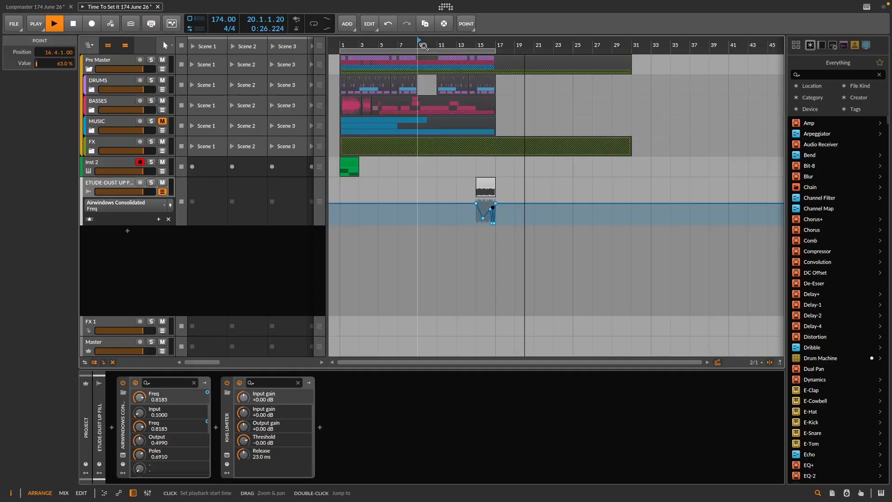
key("space")
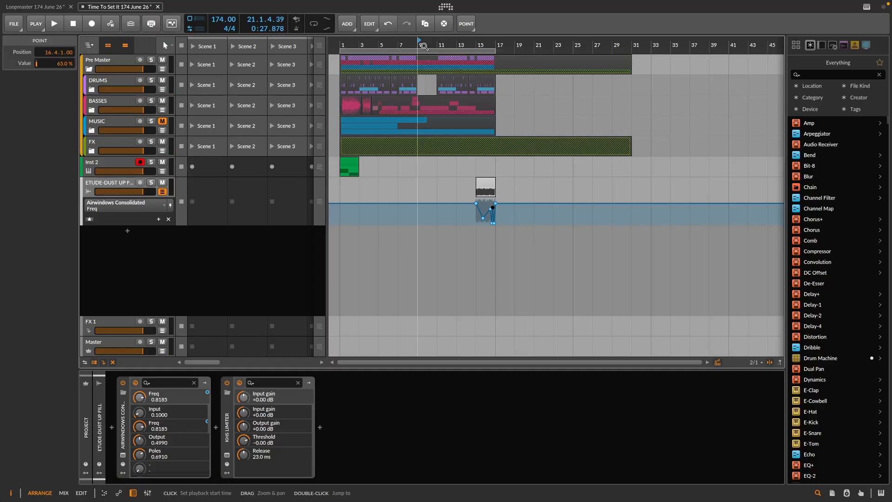